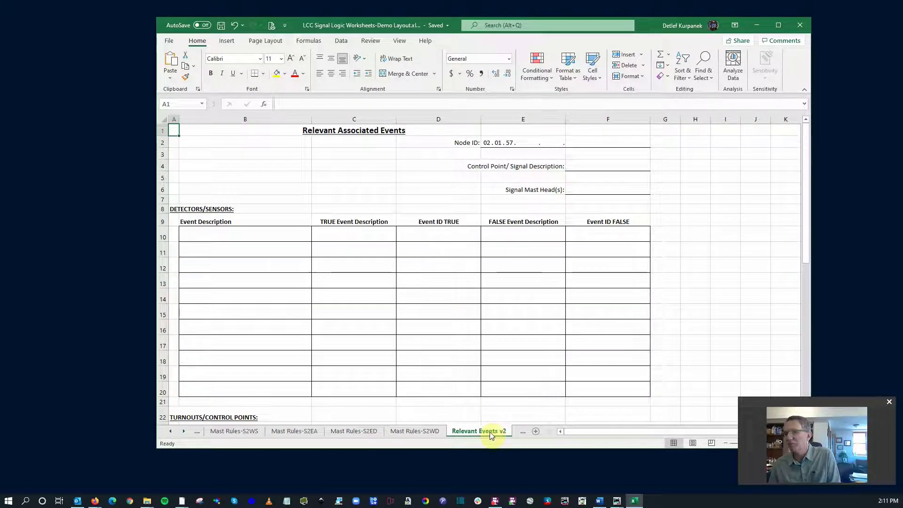
Step: Check the node ID in JMRI, then start completing E2's Node ID as 02.01.57.10.01.09
drag(390, 8, 388, 1)
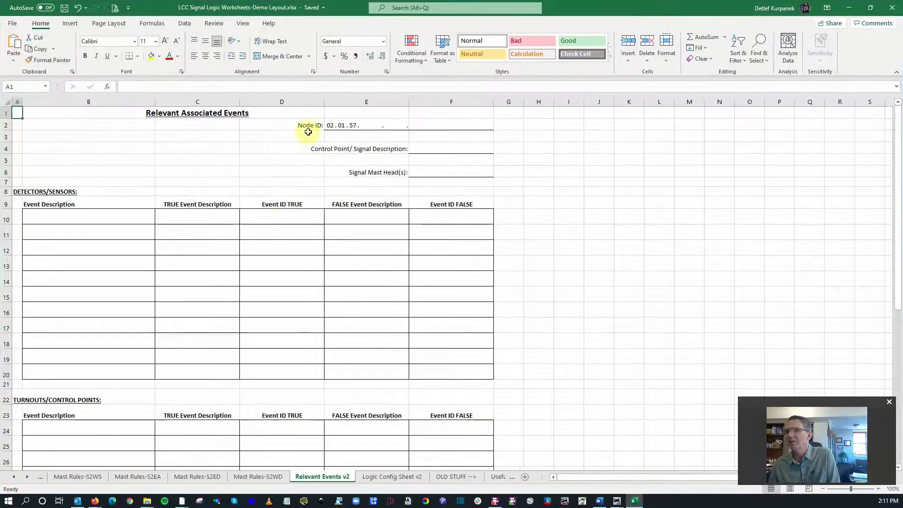
click(365, 125)
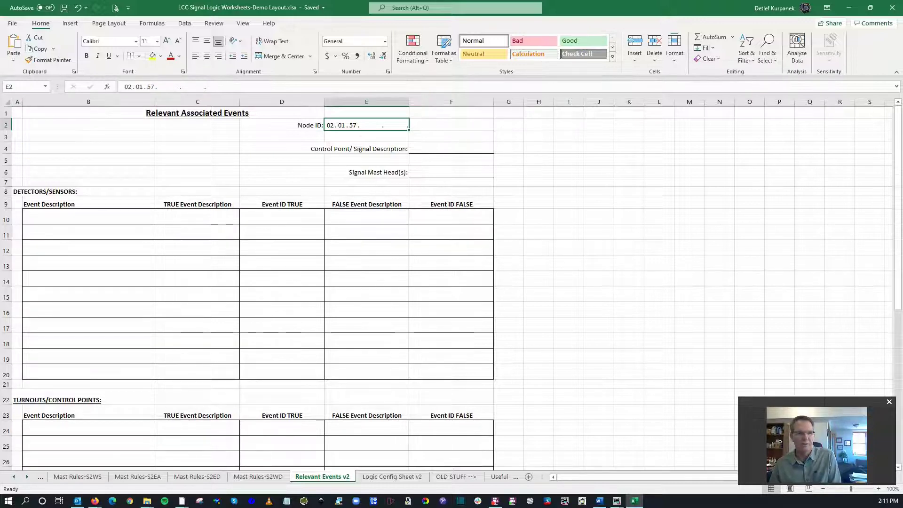
key(alt+Tab)
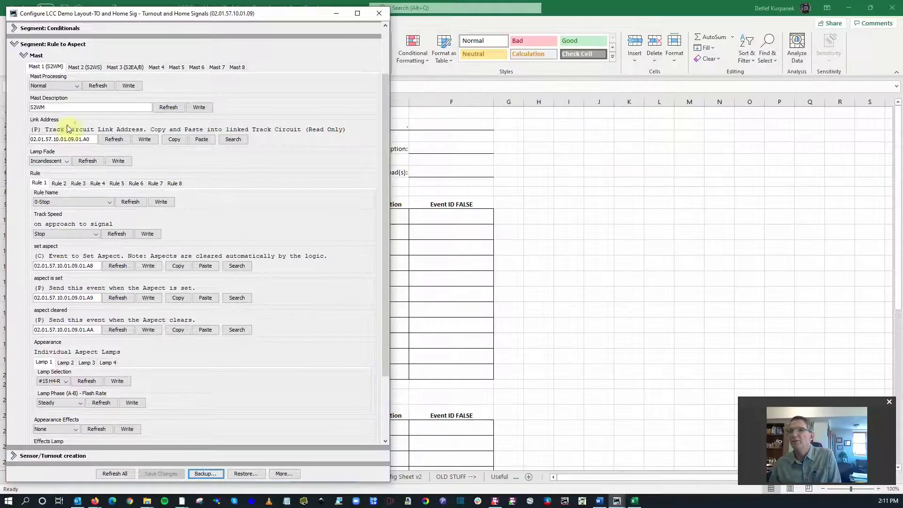
click(336, 14)
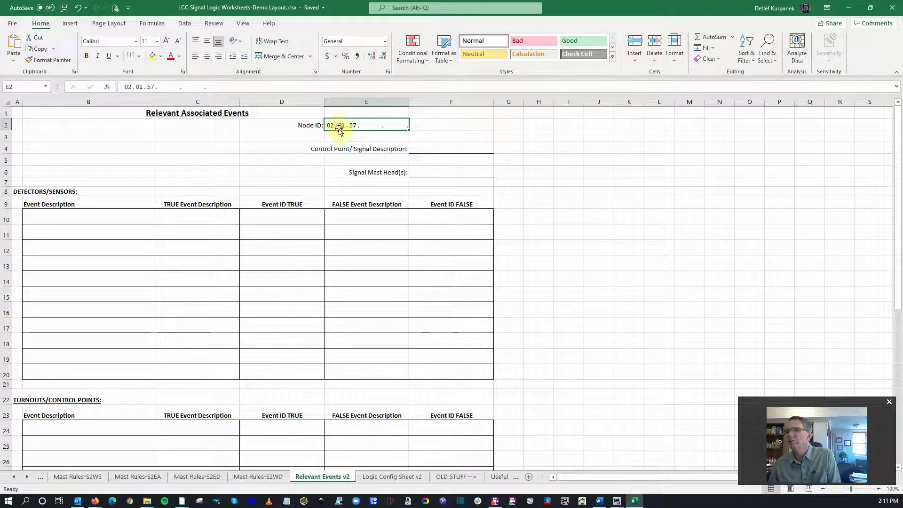
click(161, 86)
text(1)
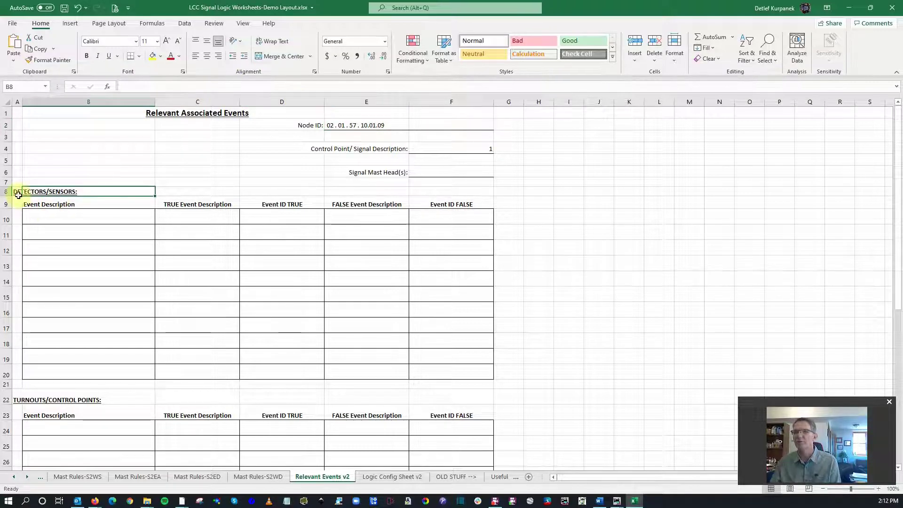
click(16, 192)
scroll(15, 279, down, 2)
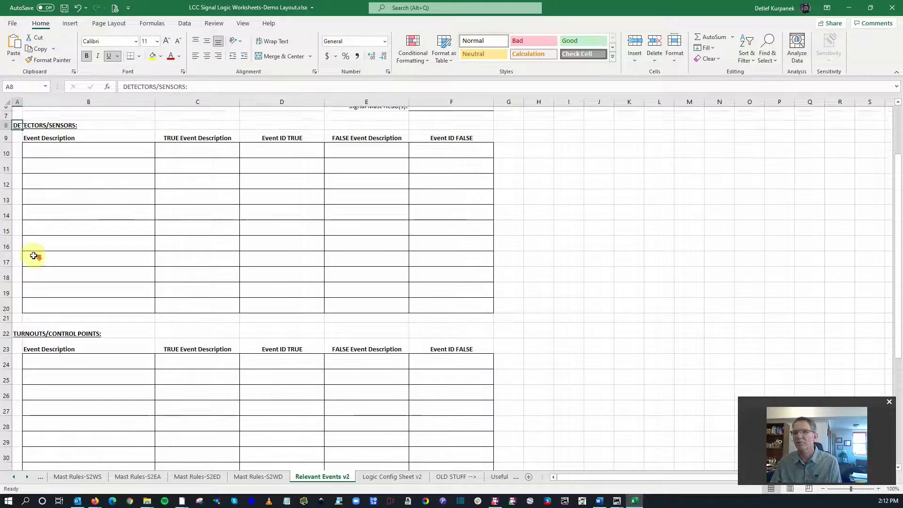
click(16, 330)
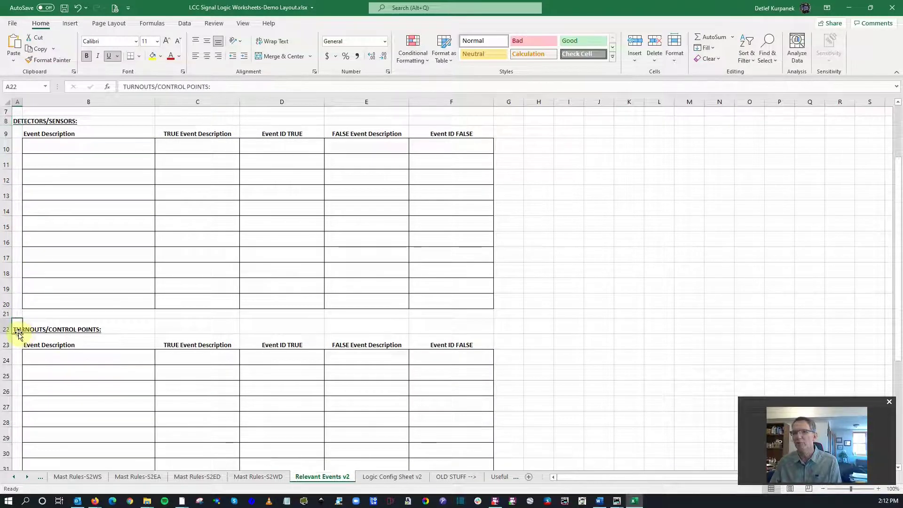
scroll(17, 332, down, 4)
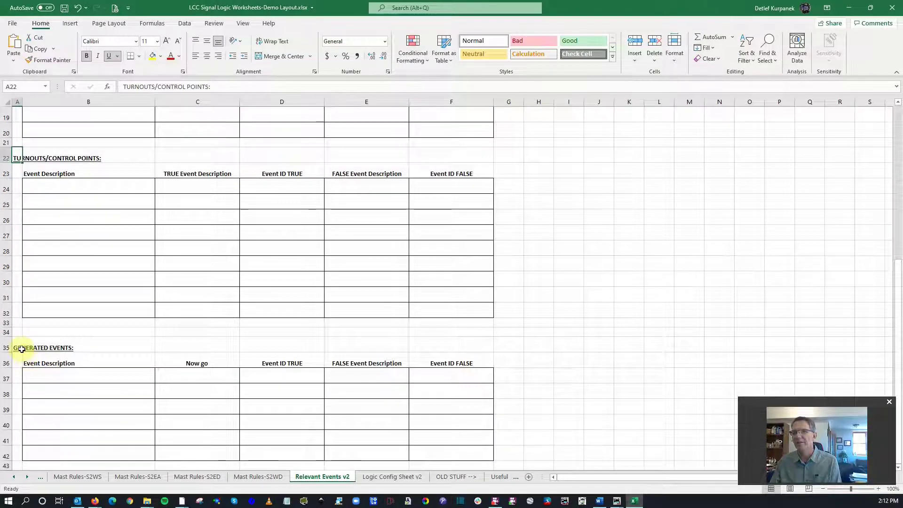
click(17, 348)
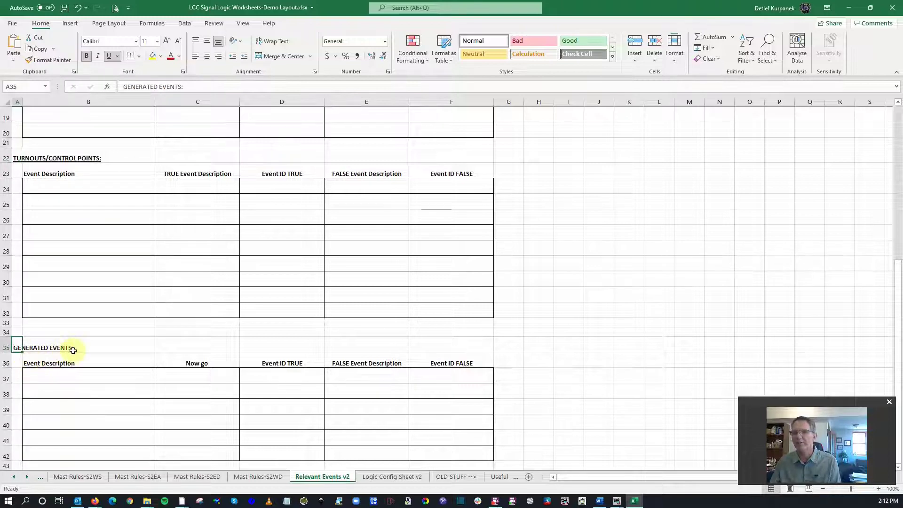
scroll(127, 289, up, 2)
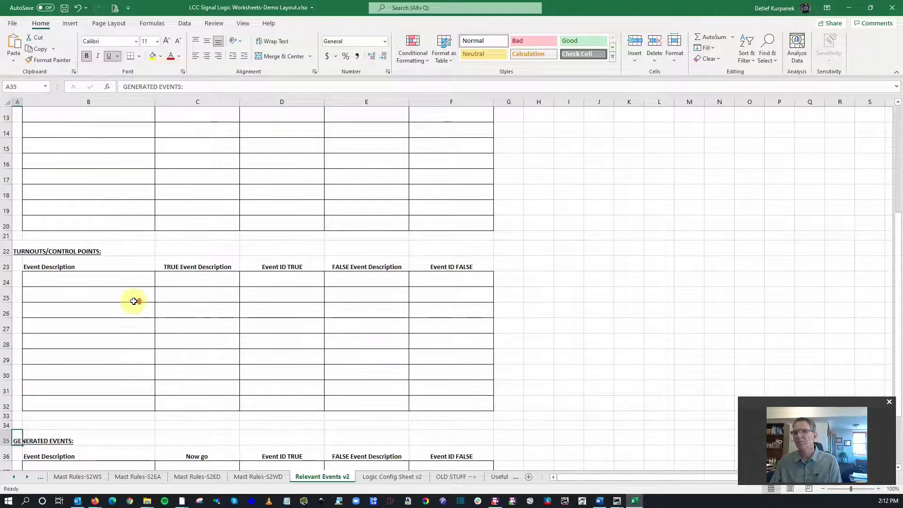
scroll(134, 302, up, 3)
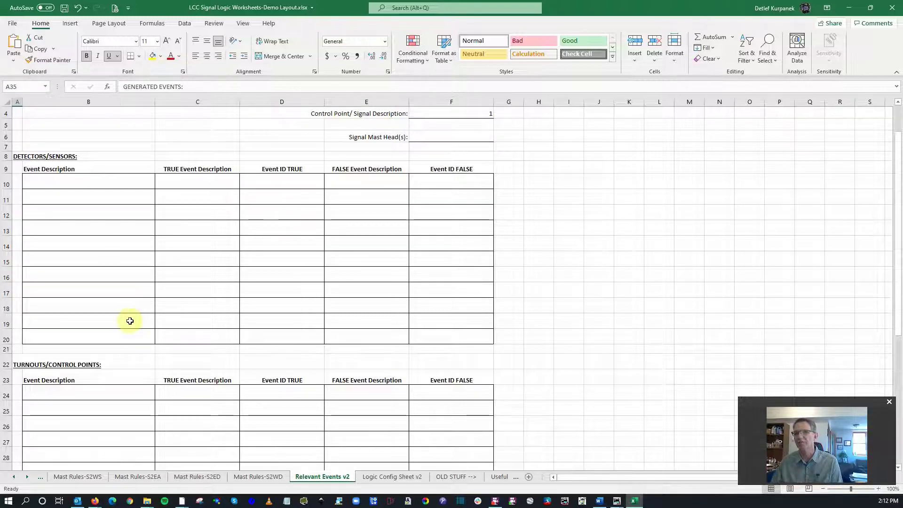
scroll(130, 318, down, 3)
scroll(120, 437, up, 5)
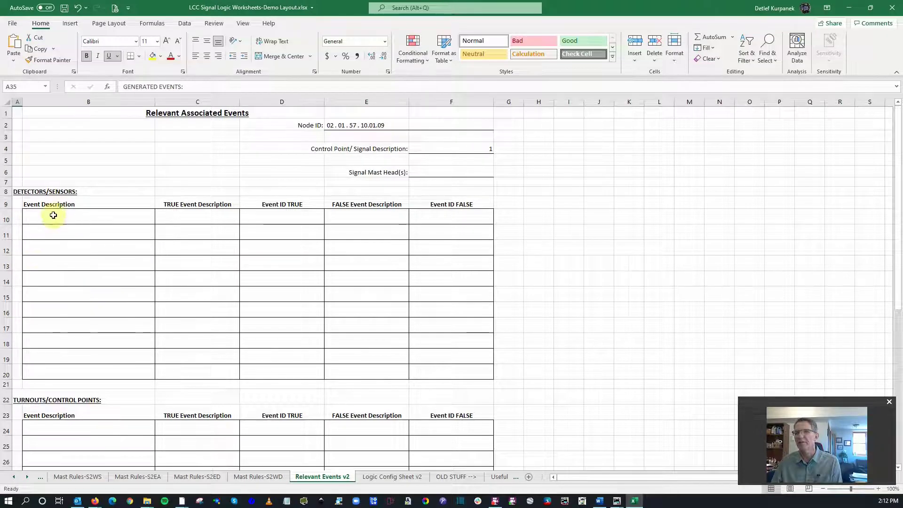
Step: Place JMRI beside Excel and expand Port I/O-1 to show Det-Siding's event IDs
drag(162, 7, 448, 11)
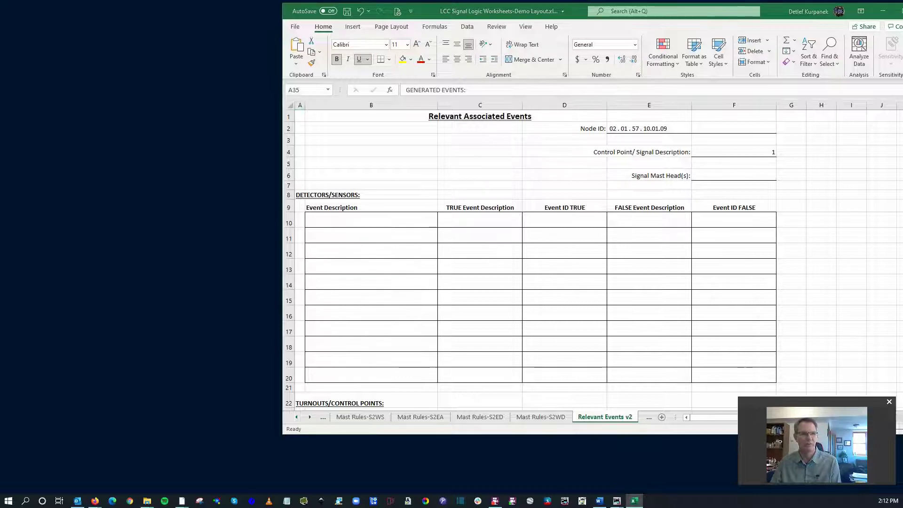
click(616, 501)
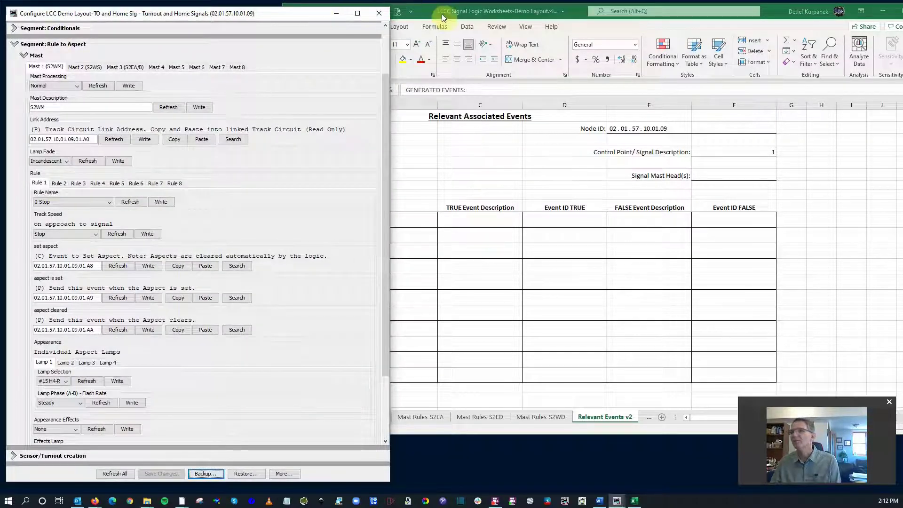
drag(437, 10, 592, 16)
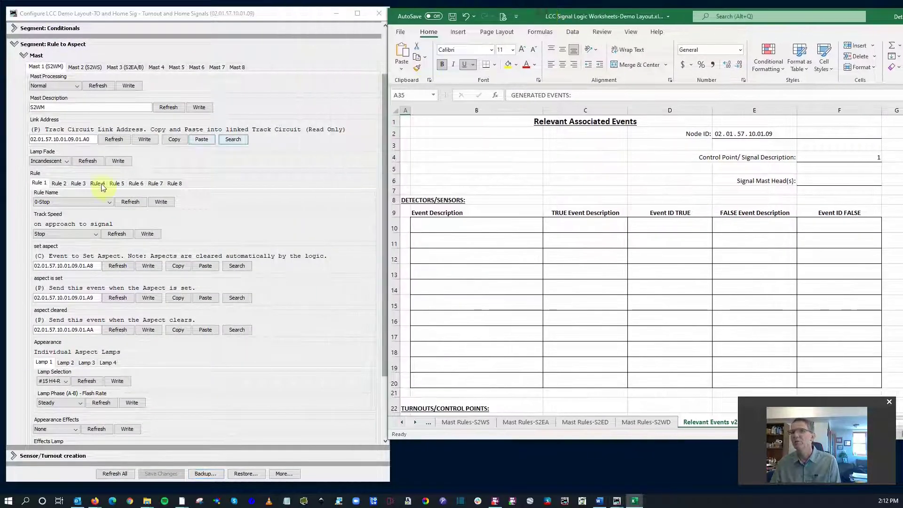
scroll(91, 191, up, 3)
click(15, 106)
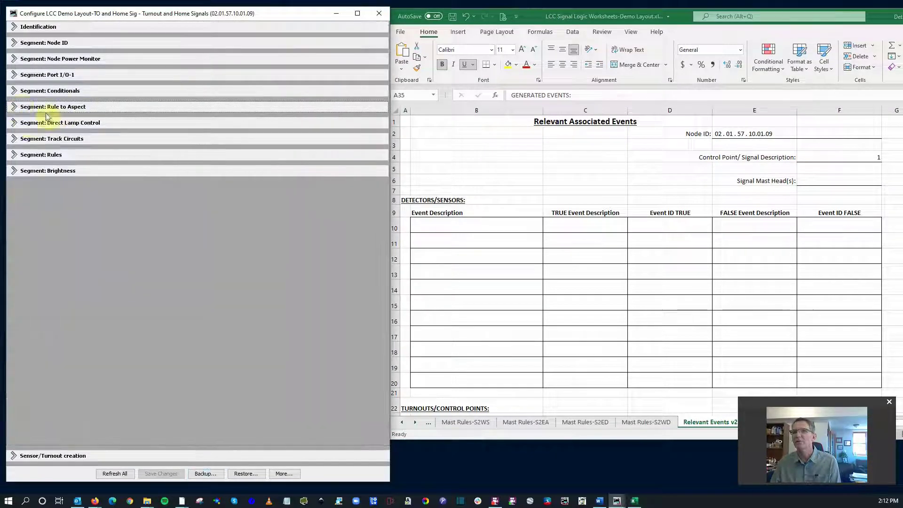
click(15, 75)
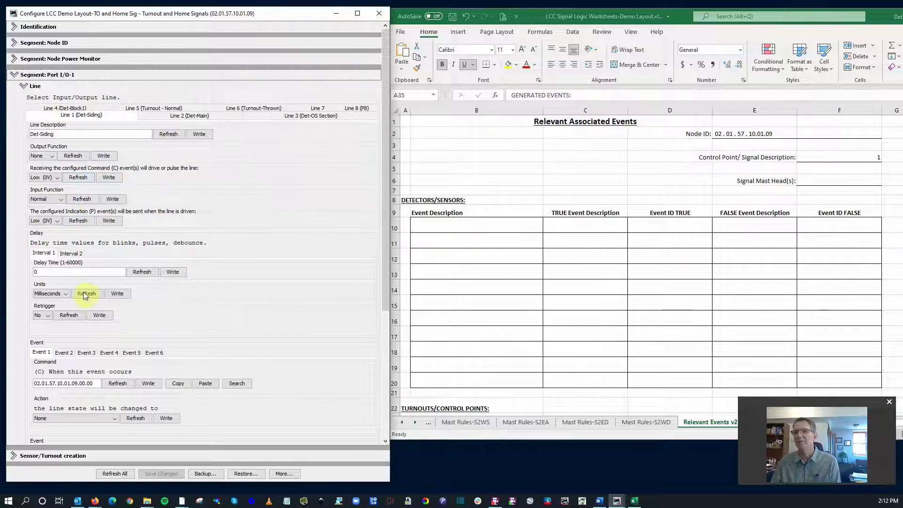
click(72, 155)
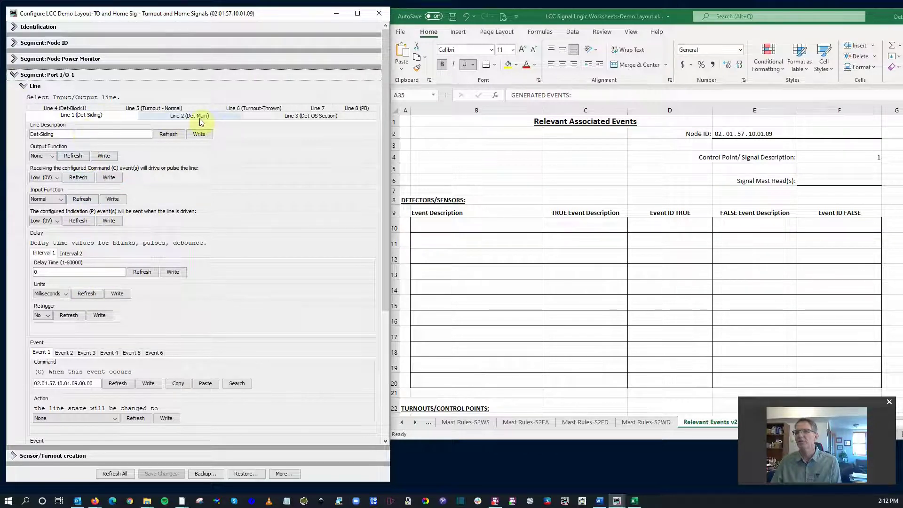
scroll(100, 264, down, 4)
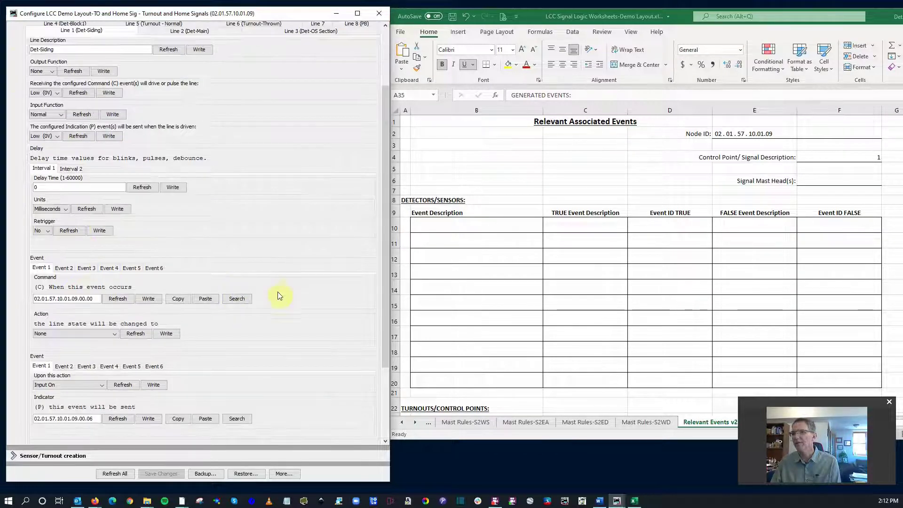
Step: Fill row 10's Occupied description and paste event ID 02.01.57.10.01.09.00.06 into D10
click(458, 225)
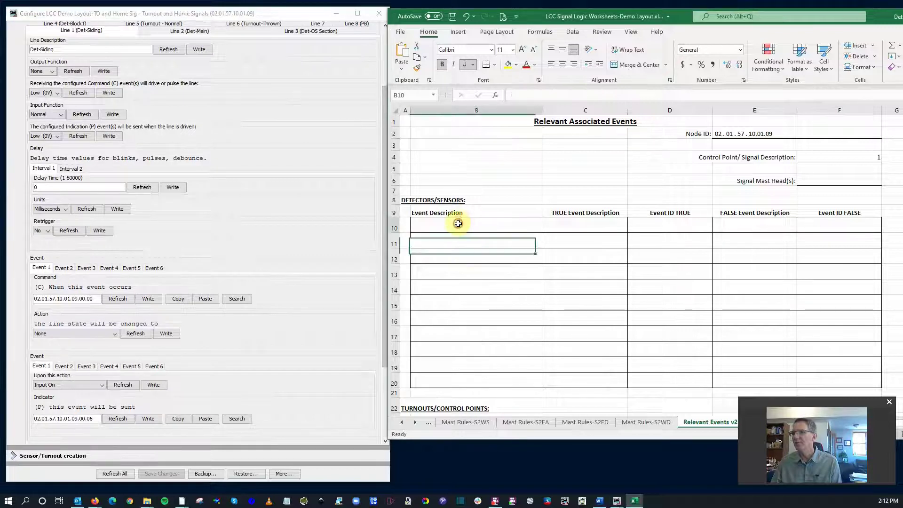
text(Detect Siding)
key(Tab)
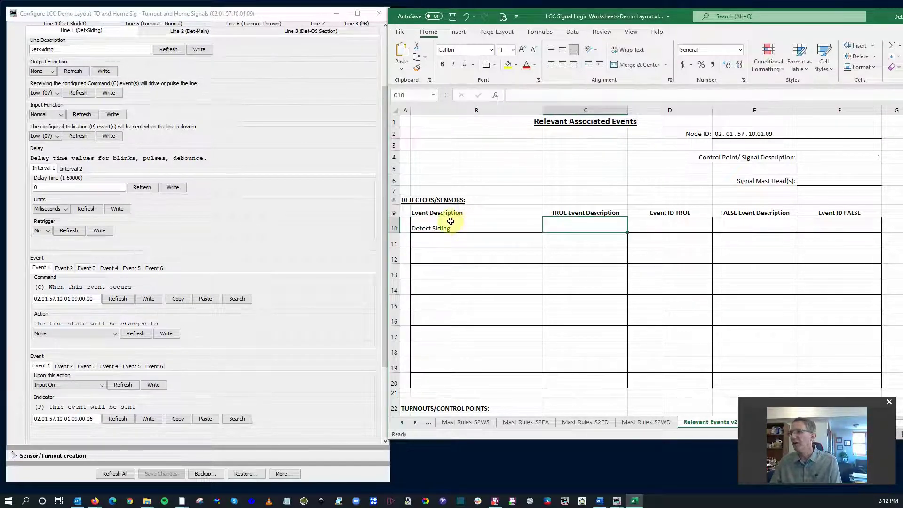
text(Occupied)
key(Tab)
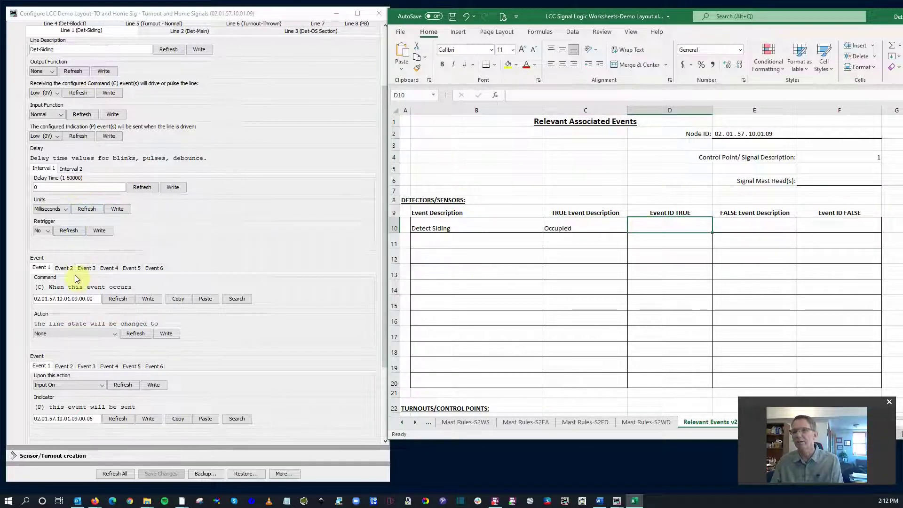
scroll(73, 280, down, 1)
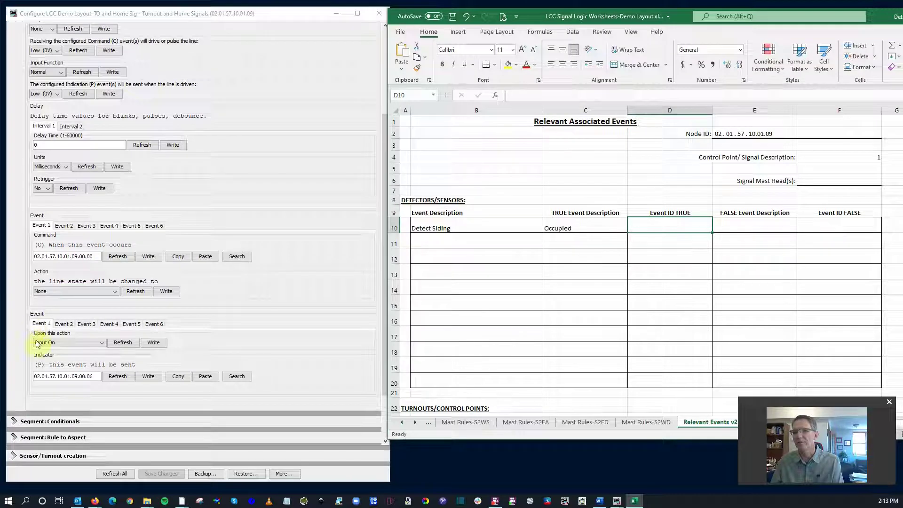
drag(94, 377, 34, 378)
key(ctrl+c)
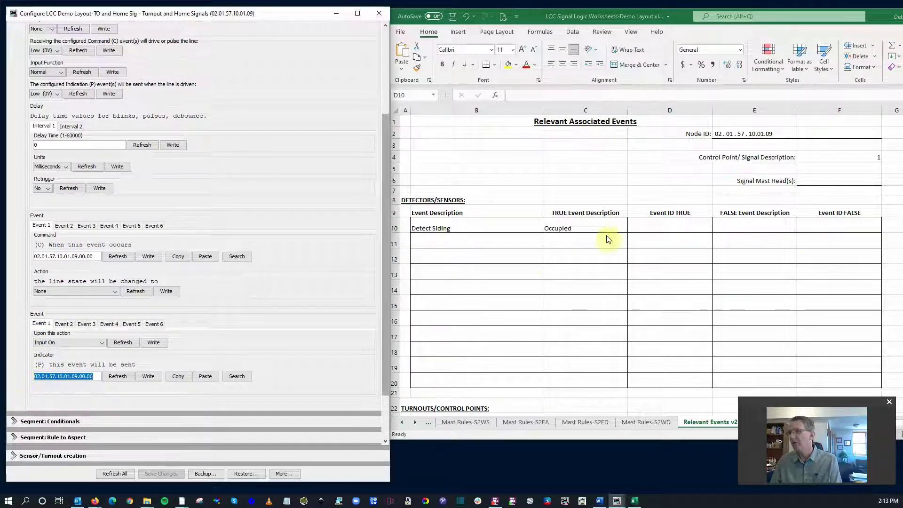
click(647, 224)
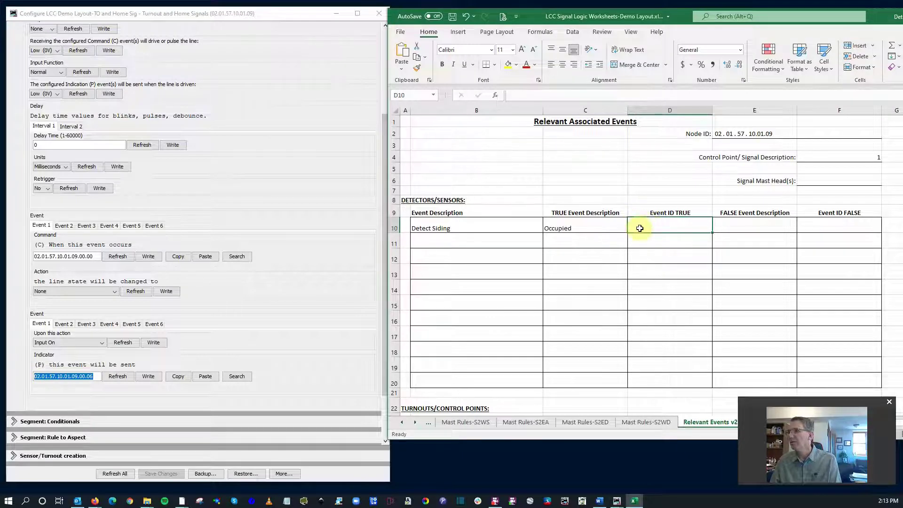
right_click(639, 228)
click(659, 269)
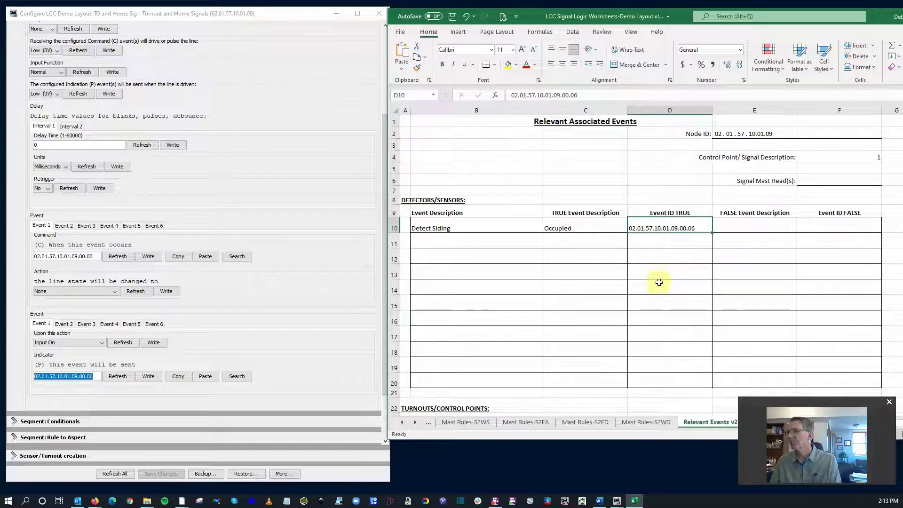
Step: Add the Unocc description and false event ID 02.01.57.10.01.09.00.07 in row 10
click(729, 230)
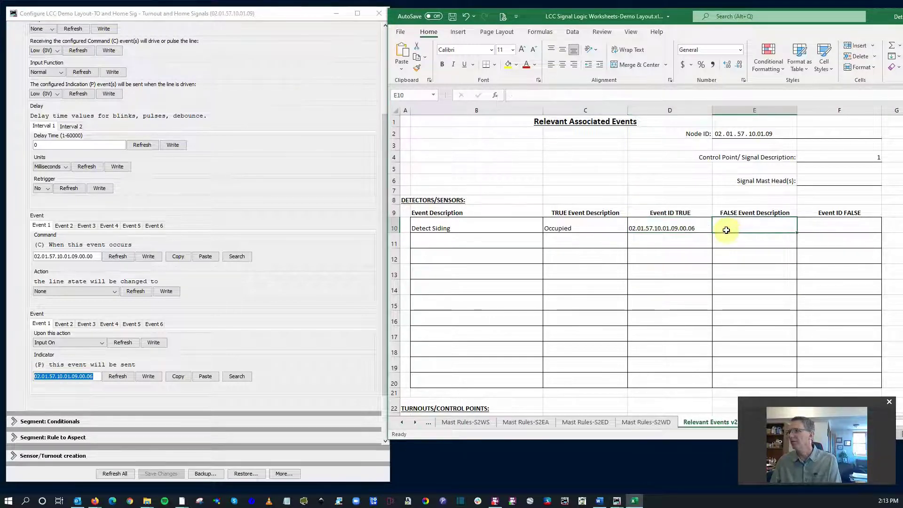
text(Unocc)
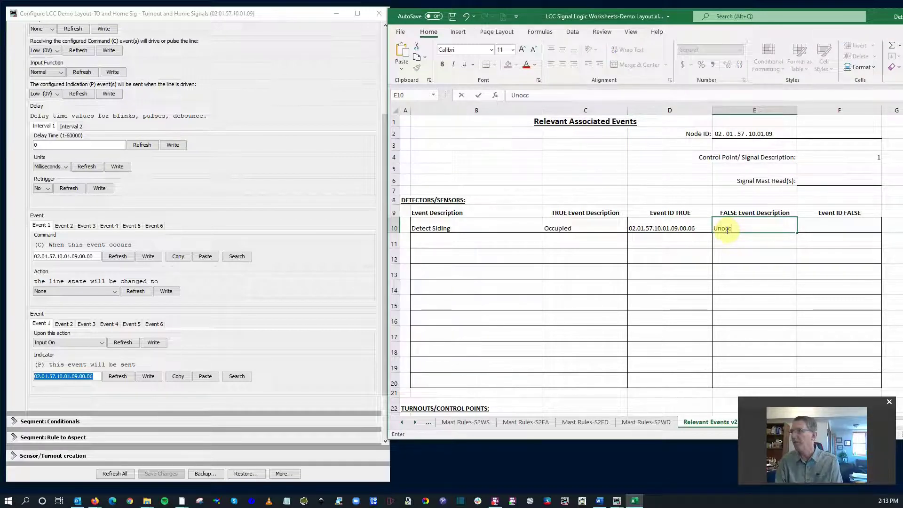
key(Tab)
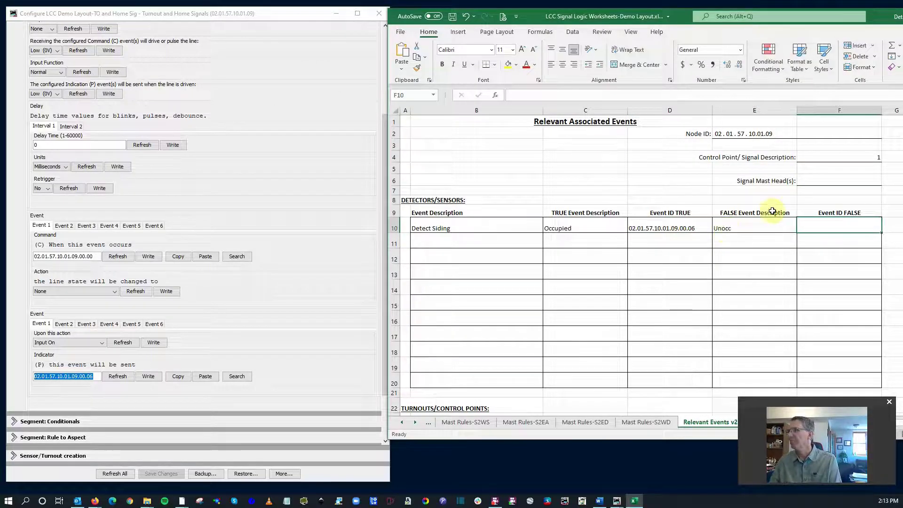
key(ctrl+v)
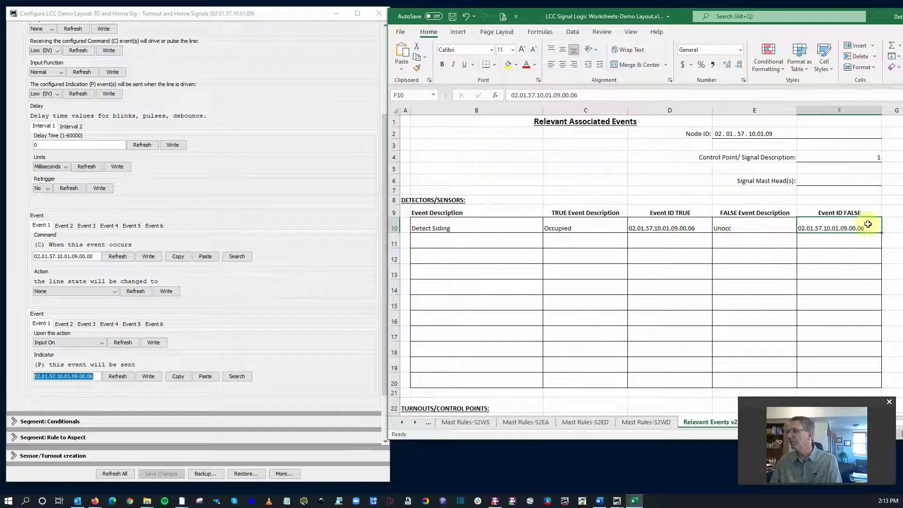
click(583, 96)
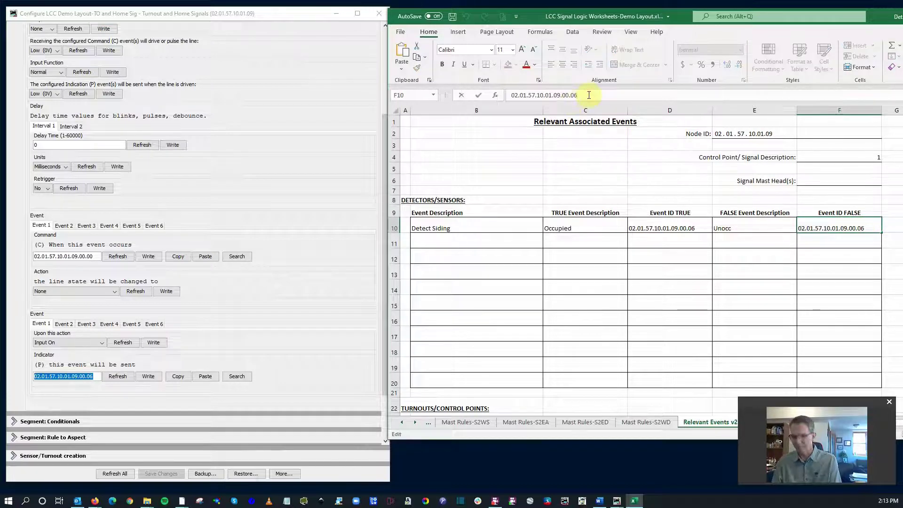
text(7)
key(Return)
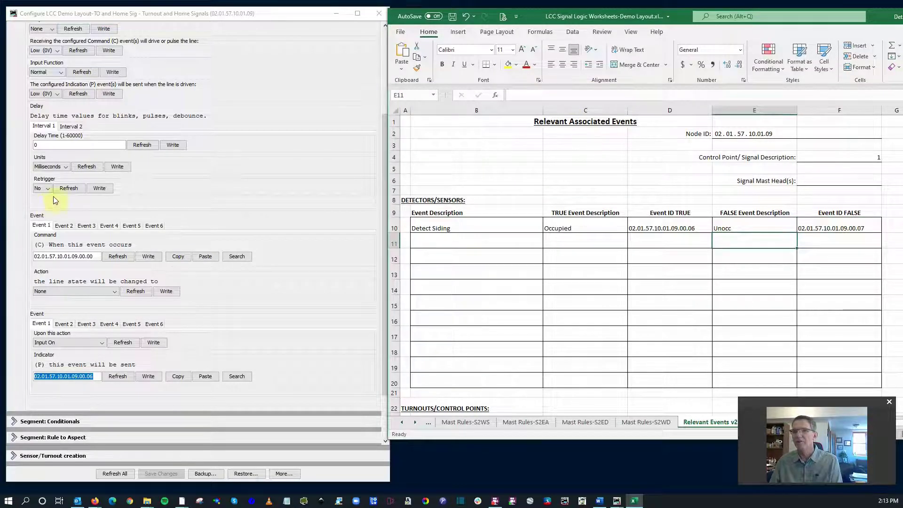
click(65, 226)
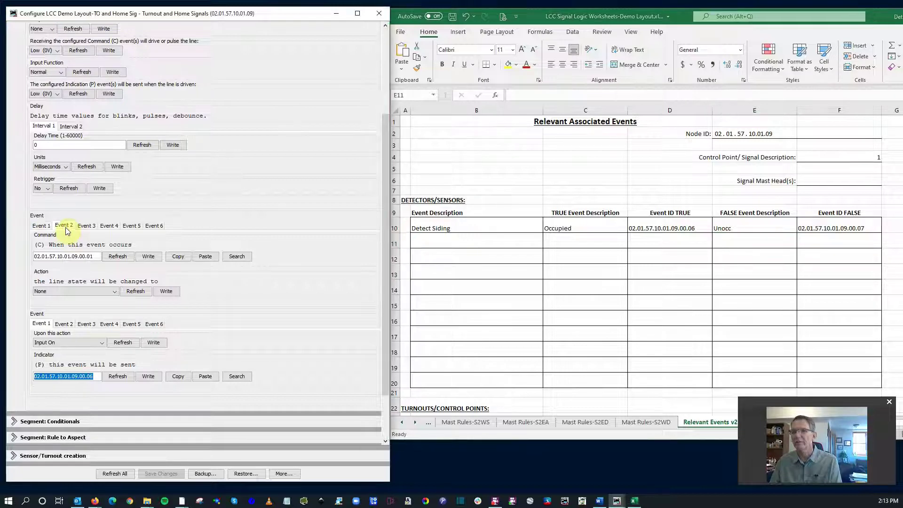
click(62, 323)
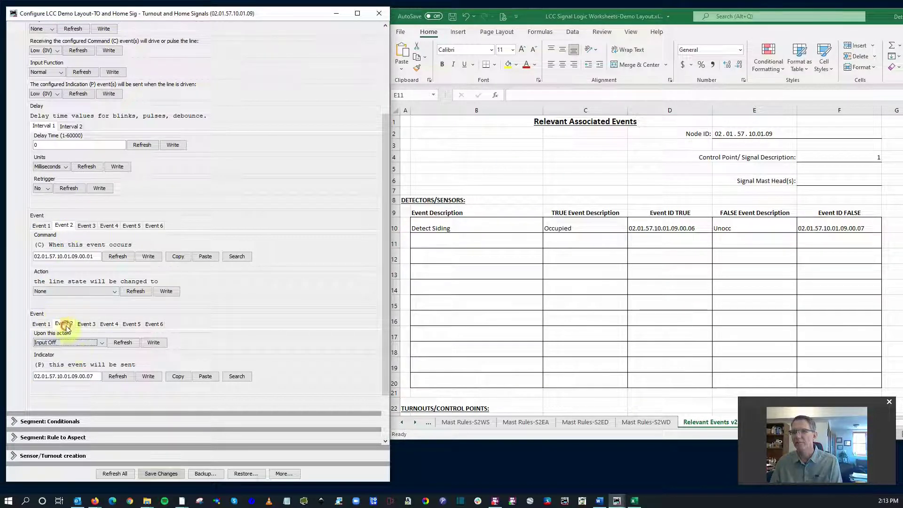
click(39, 324)
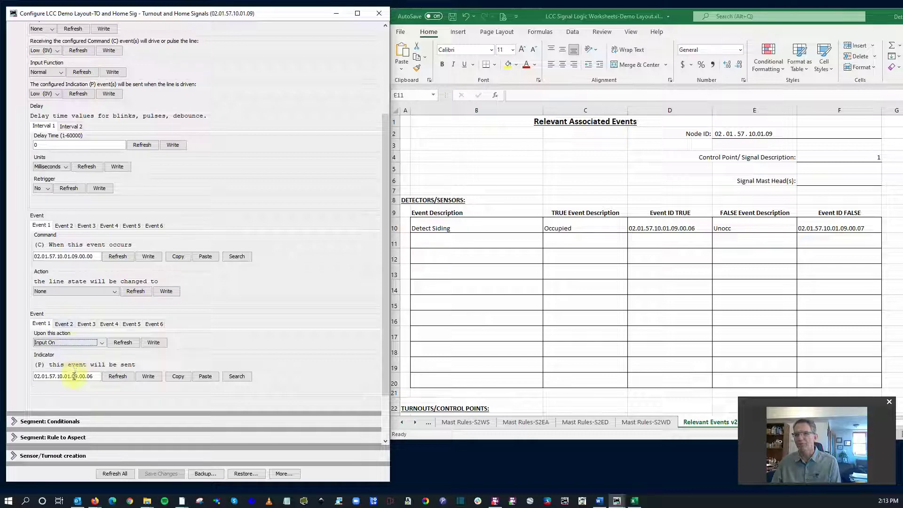
scroll(83, 268, up, 5)
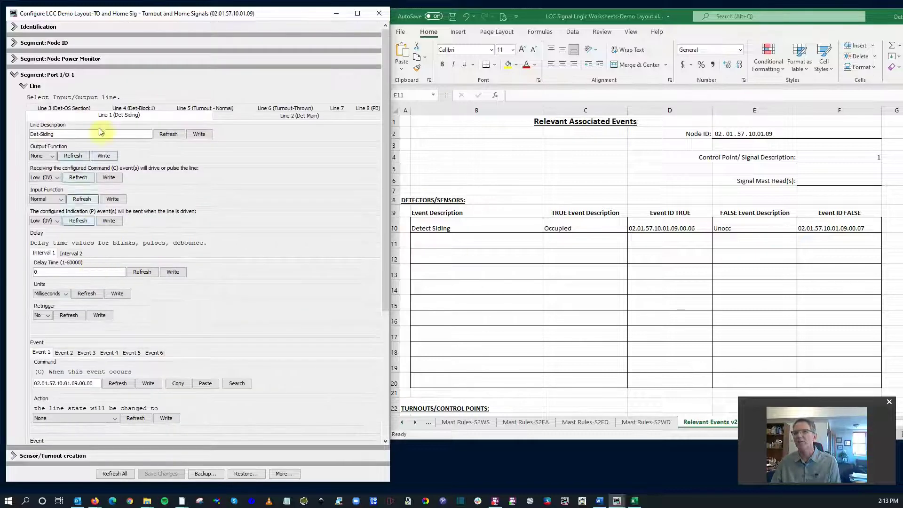
Step: Fill row 11 from Det-Main: Detect Main, Occupied 00.12, Unocc 00.13
click(259, 117)
scroll(78, 245, down, 5)
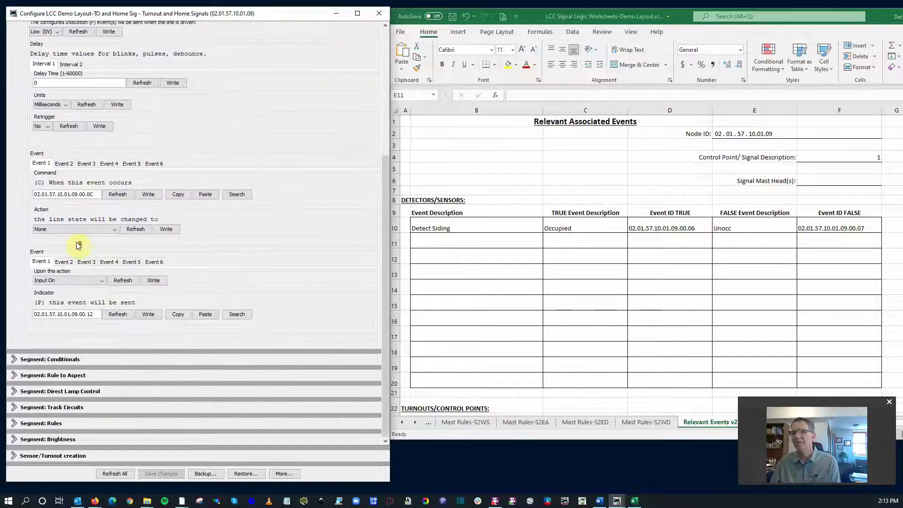
click(447, 238)
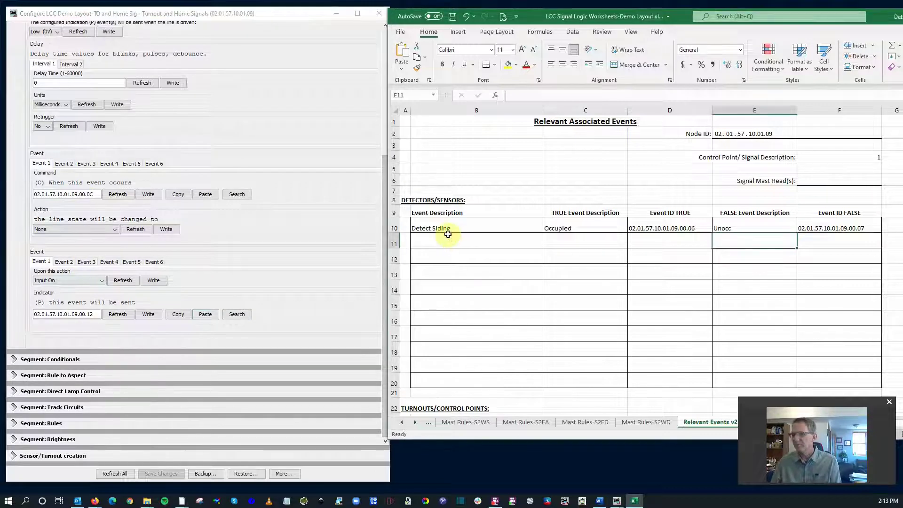
text(Detect Main)
key(Tab)
text(O)
key(Tab)
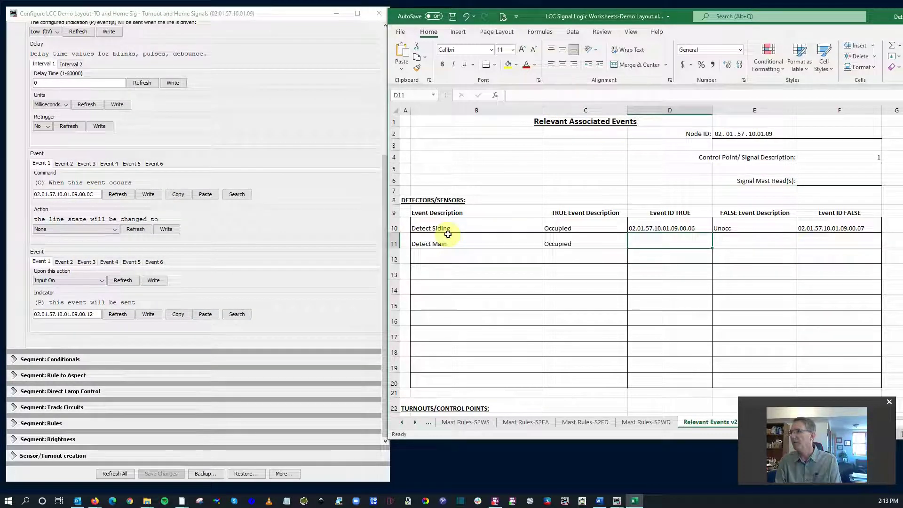
scroll(85, 212, up, 5)
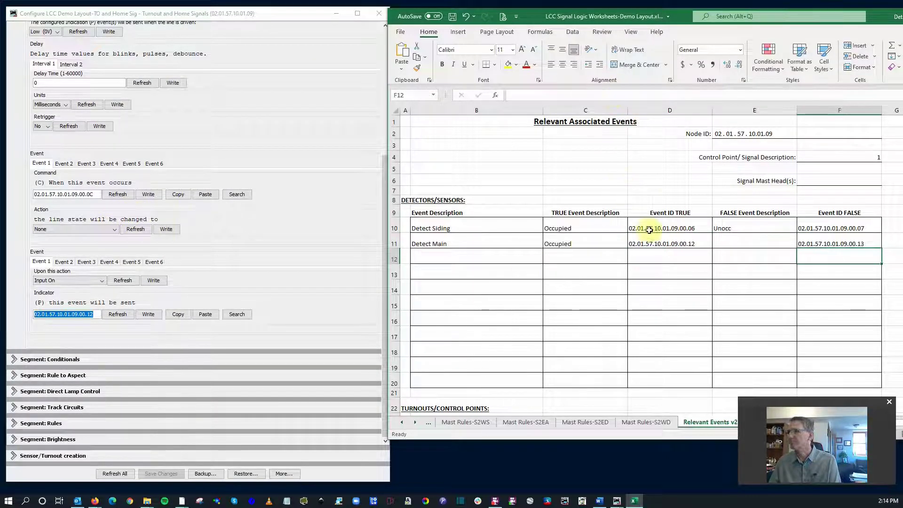
click(721, 242)
text(Unocc)
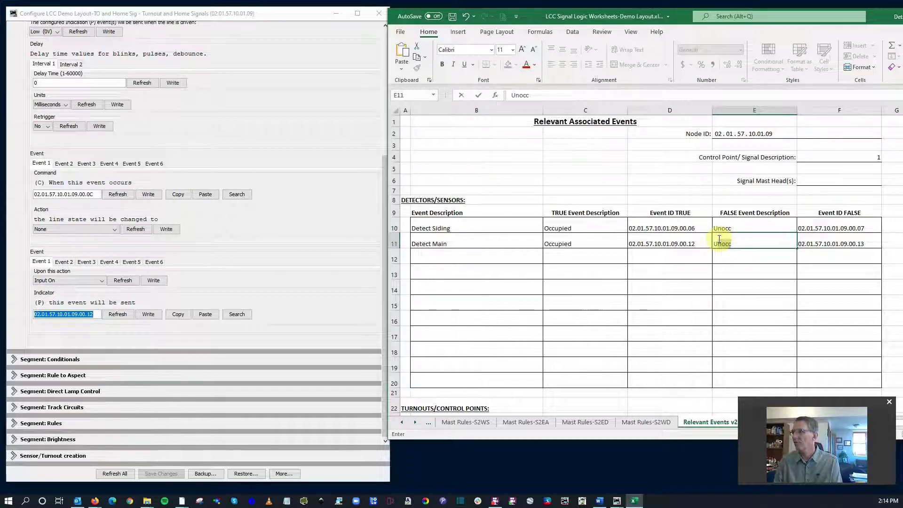
key(Return)
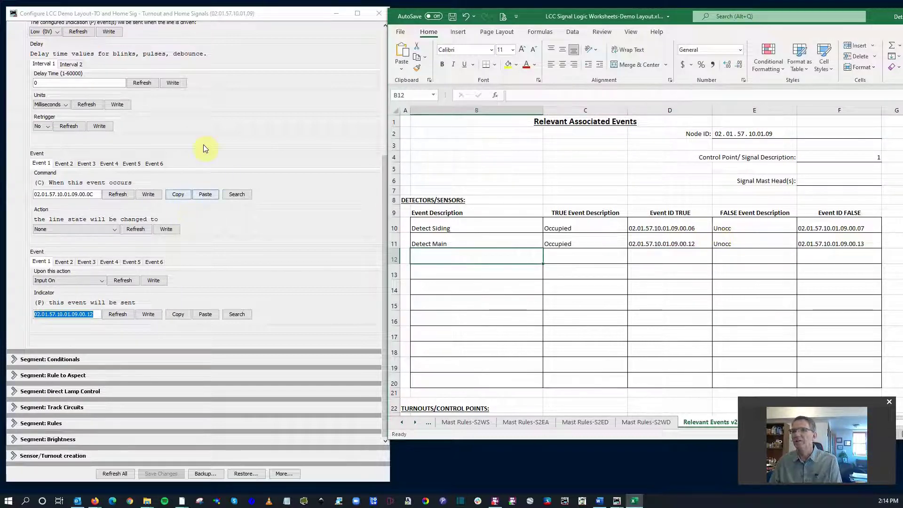
scroll(203, 148, up, 3)
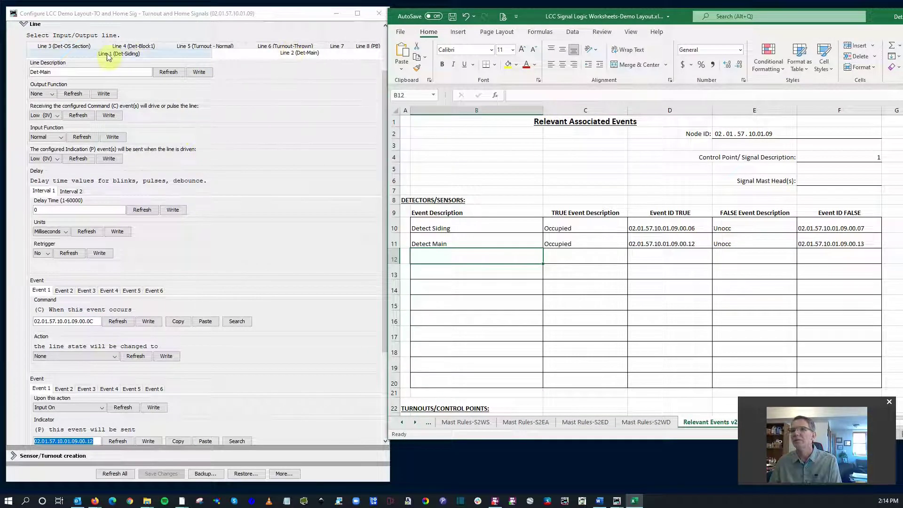
Step: Fill rows 12-13: Detect OS Section (00.1E/00.1F) and Detect Block 1 (00.2A/00.2B)
click(81, 47)
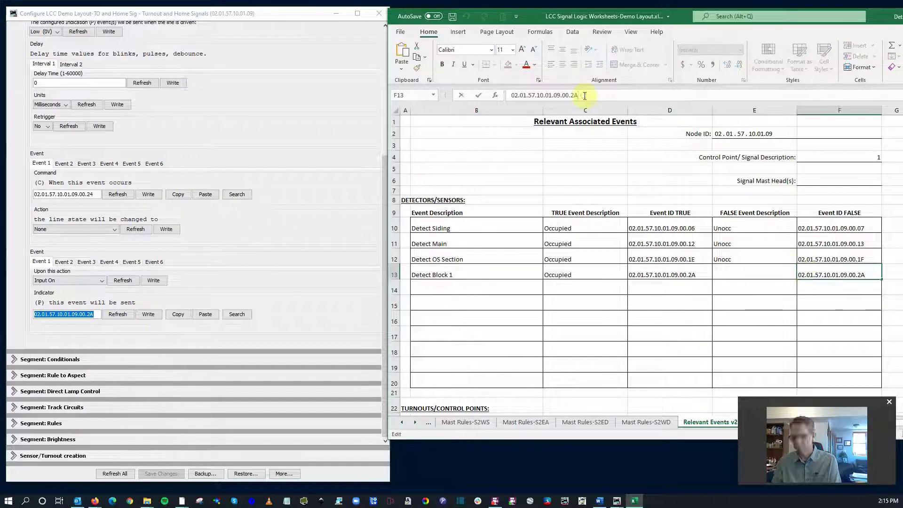
key(Home)
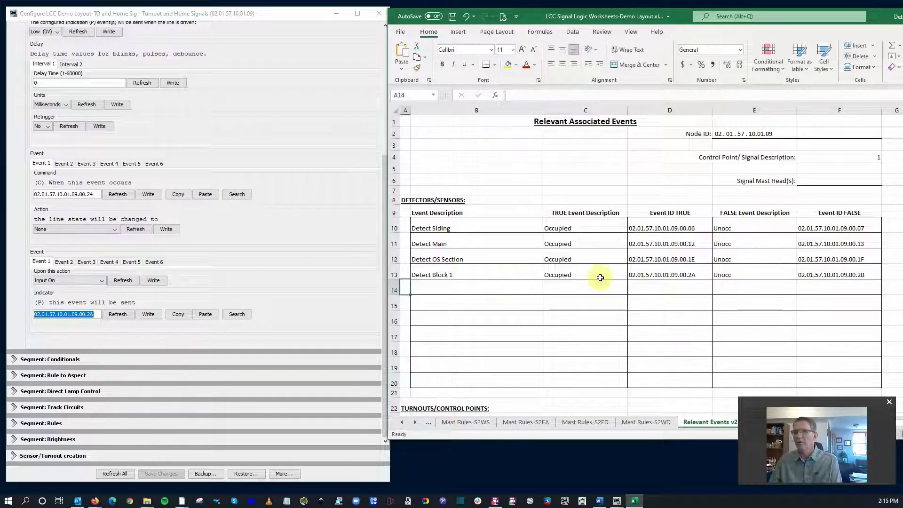
scroll(494, 272, down, 3)
scroll(490, 269, down, 3)
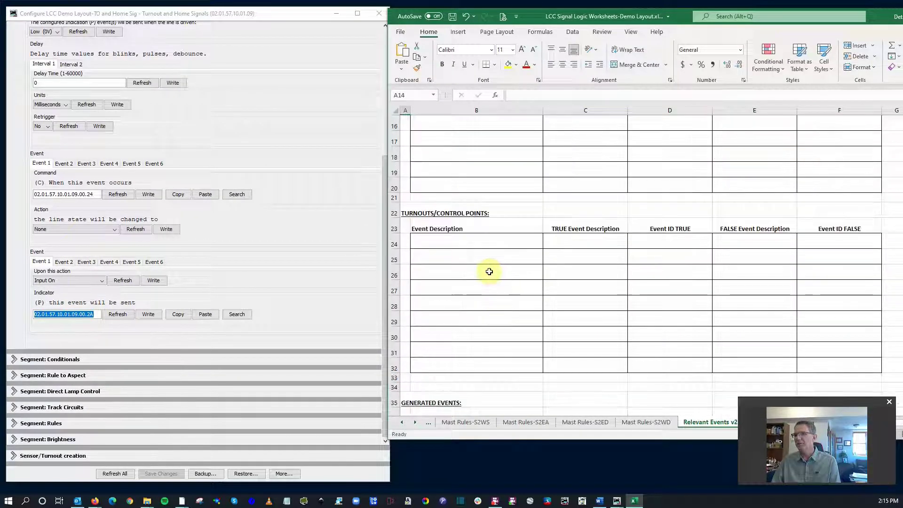
scroll(152, 206, up, 3)
scroll(152, 207, up, 3)
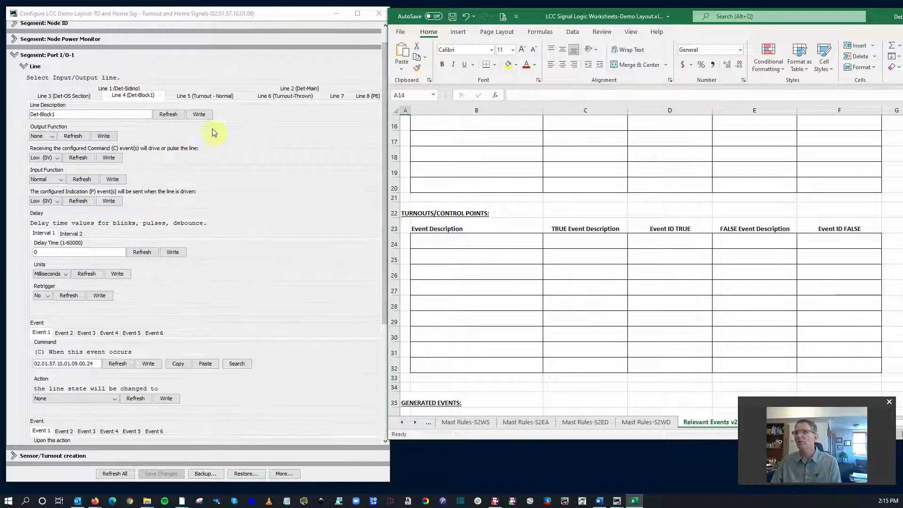
Step: Fill row 24 with Turnout: Normal event 00.36 and Thrown event 00.42
click(284, 97)
scroll(182, 202, down, 3)
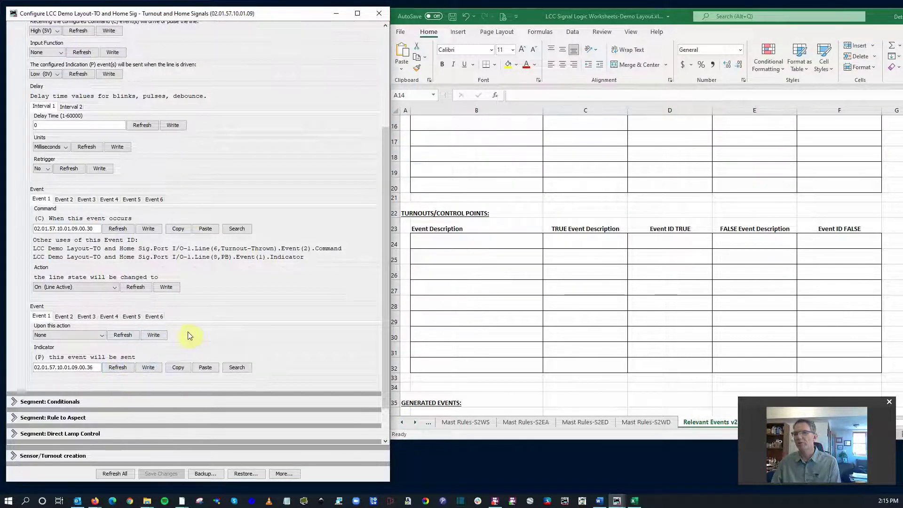
scroll(213, 329, up, 3)
scroll(215, 314, down, 5)
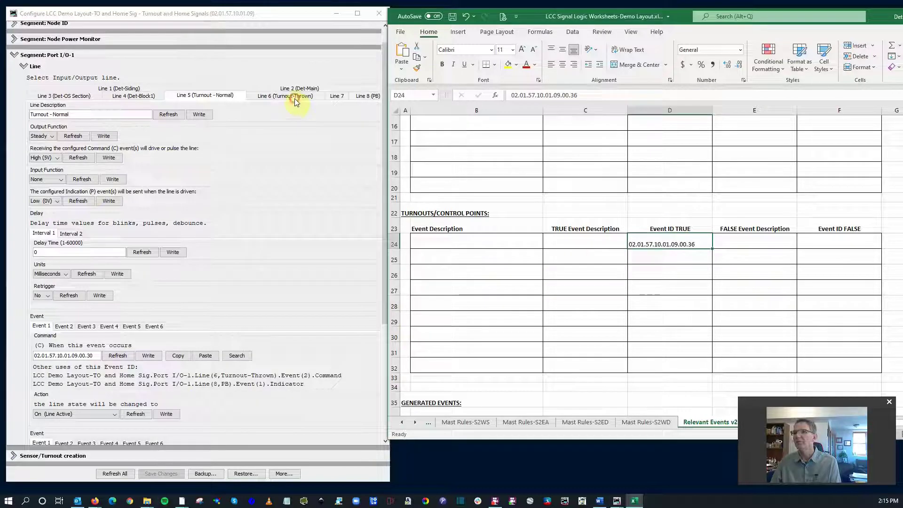
click(295, 96)
scroll(211, 282, down, 3)
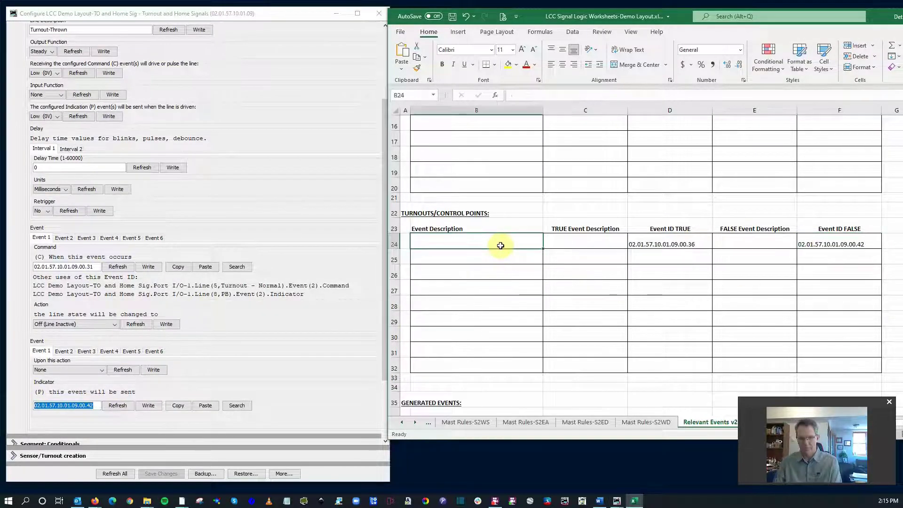
text(Normal)
key(Tab)
key(Tab)
text(Thro)
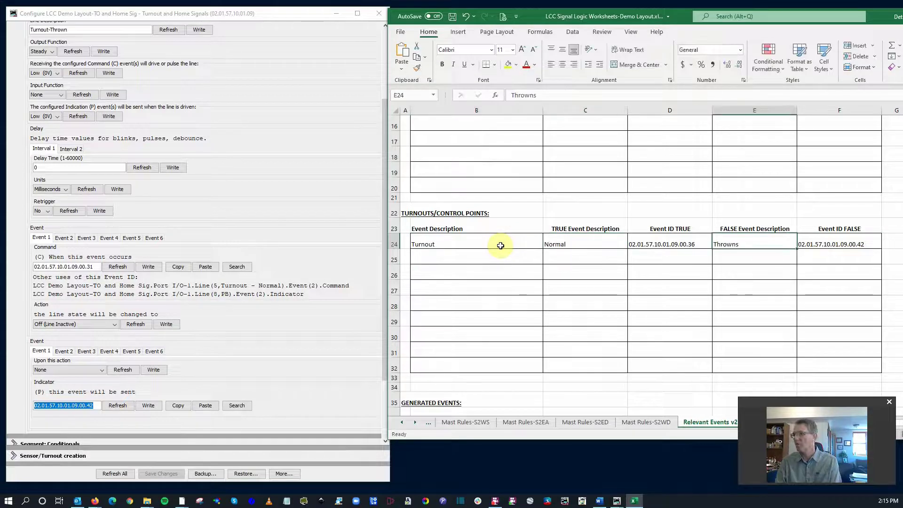
text(wn)
key(Return)
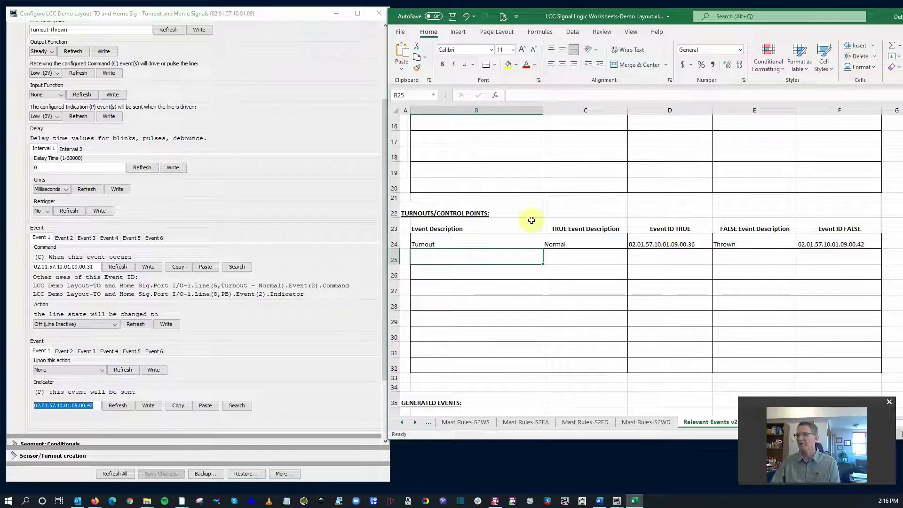
scroll(496, 275, up, 5)
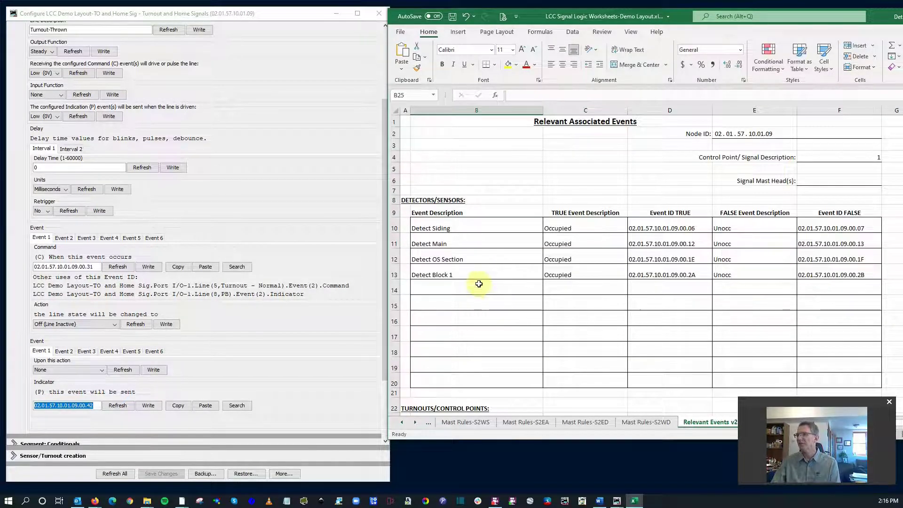